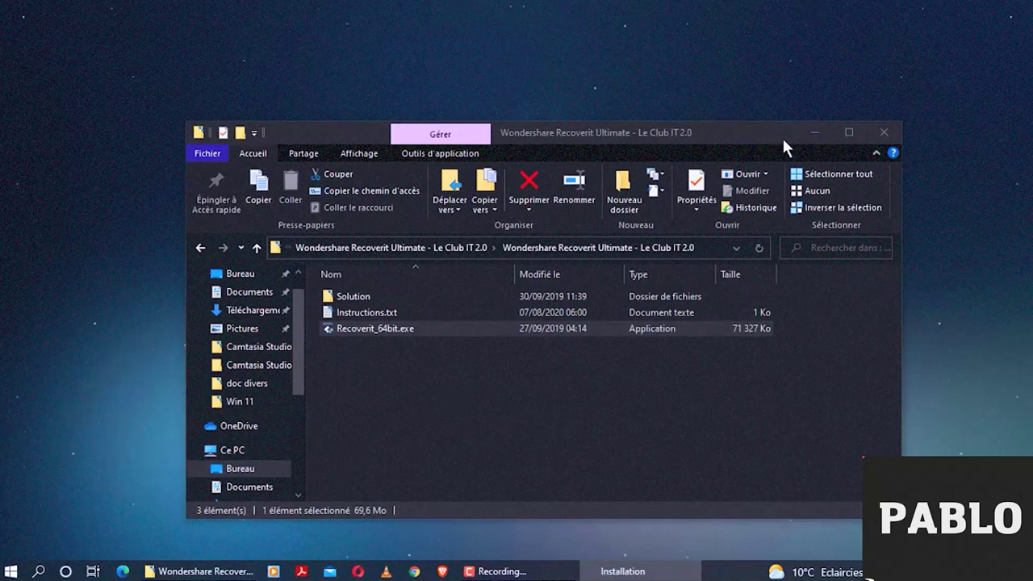
# Minimise the file window, start the Wondershare Recoverit setup in Français and accept the licence agreement.
pyautogui.click(816, 133)
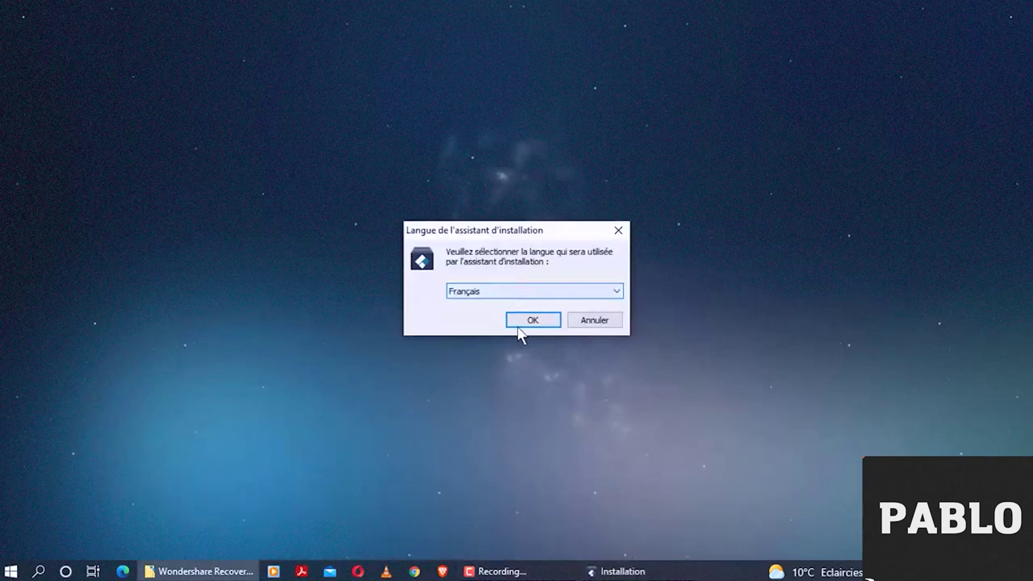
pyautogui.click(532, 322)
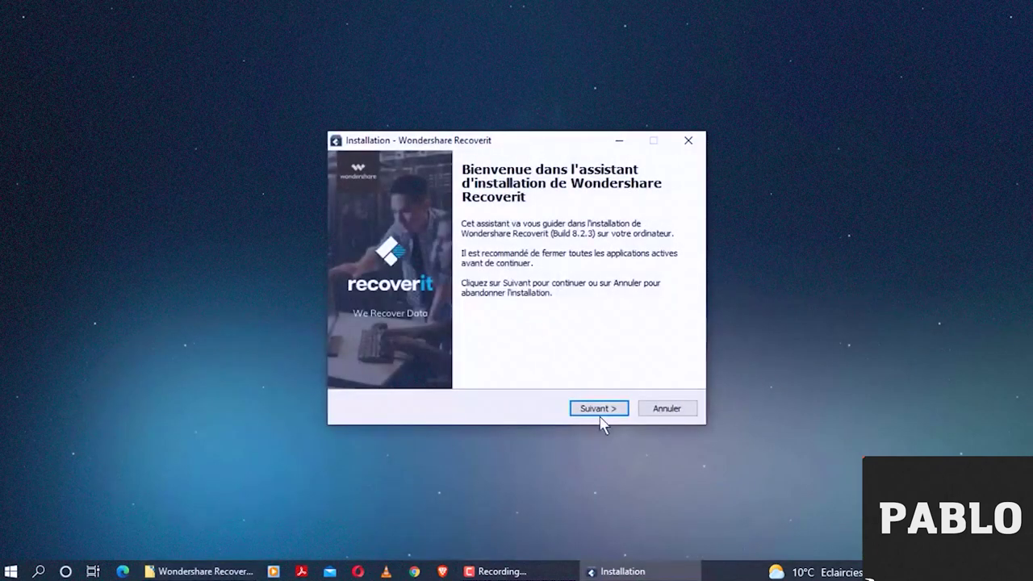
pyautogui.click(597, 410)
pyautogui.click(410, 361)
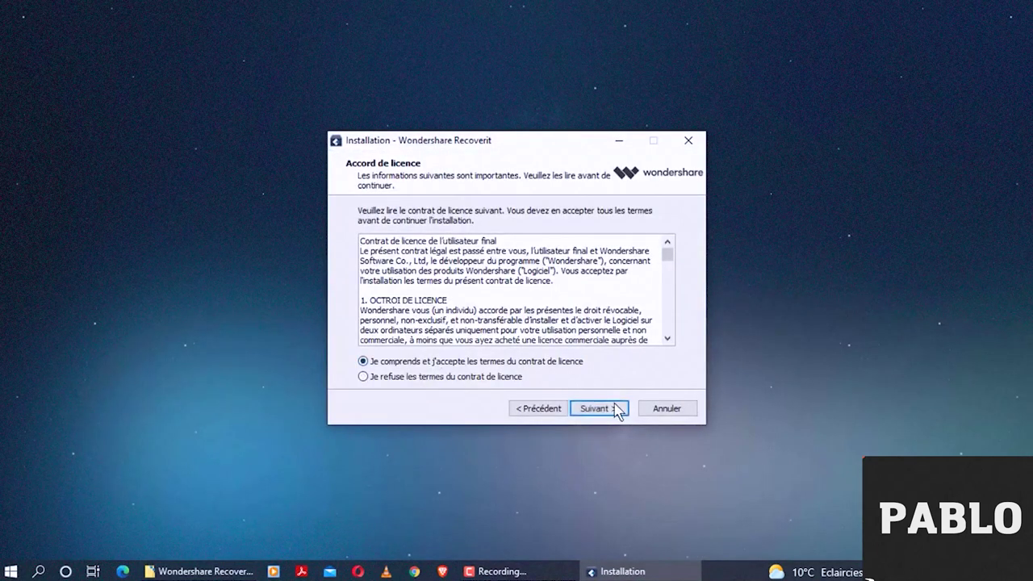
pyautogui.click(613, 408)
# Install Recoverit to C:\Program Files (x86)\Wondershare\Recoverit with desktop and Quick Launch icons.
pyautogui.click(555, 276)
pyautogui.moveTo(555, 275); pyautogui.dragTo(378, 294)
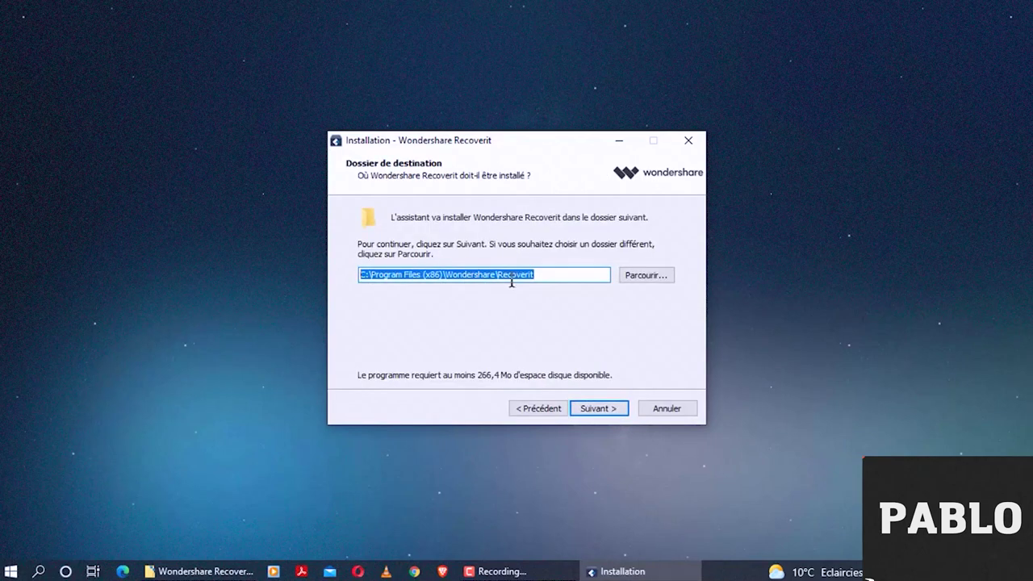
pyautogui.click(598, 410)
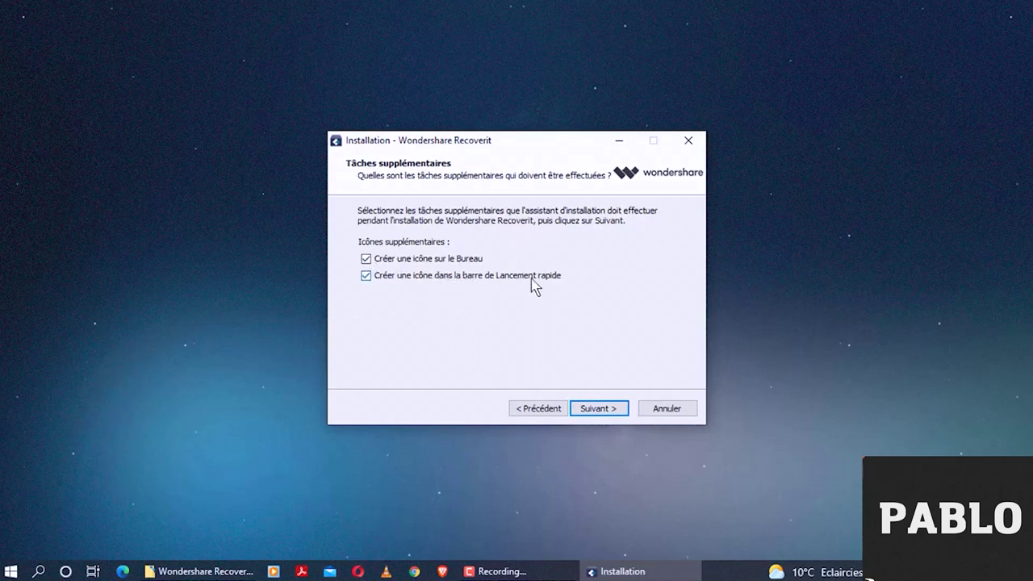
pyautogui.click(597, 408)
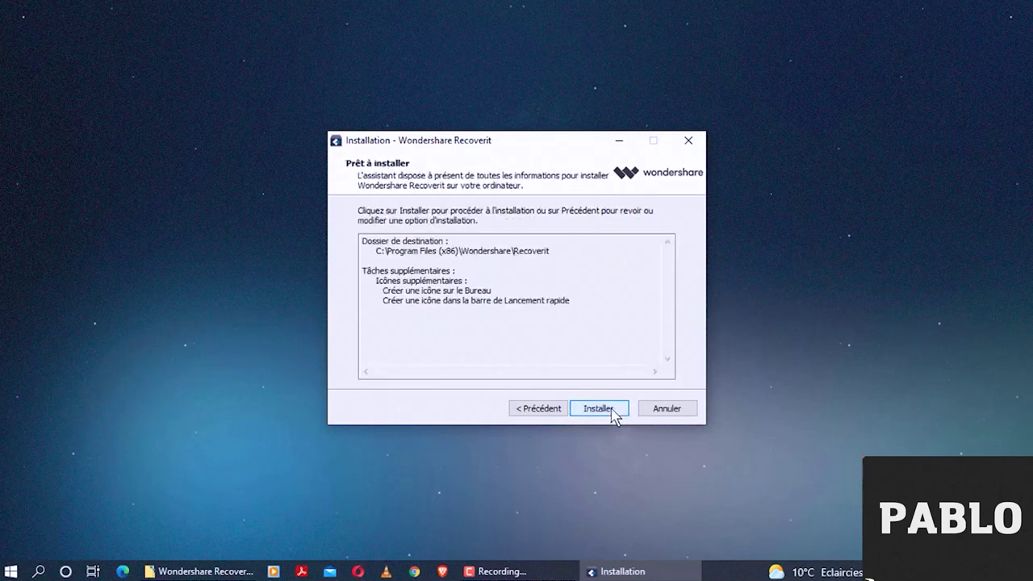
pyautogui.click(612, 412)
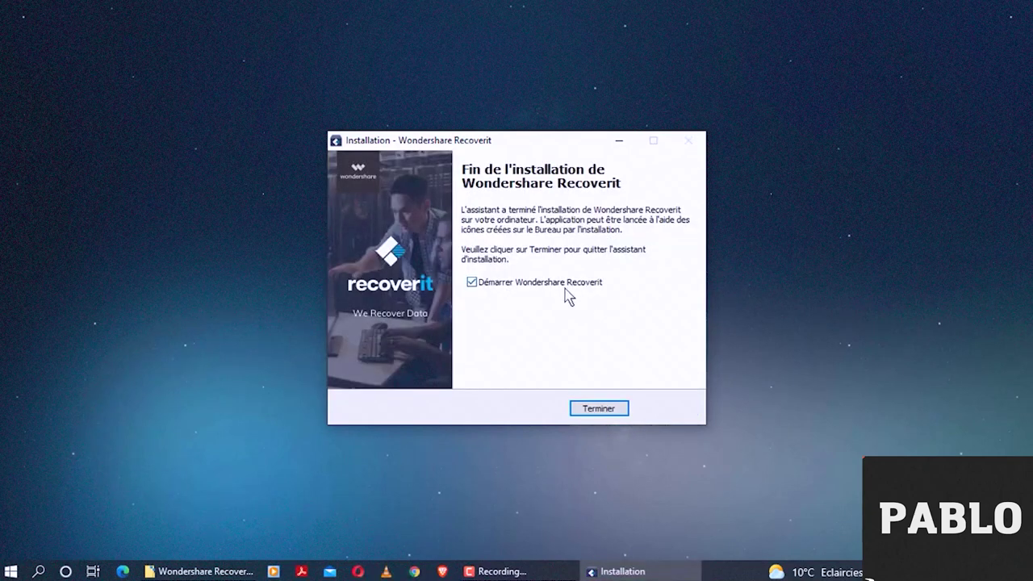
# Finish the installer with the option to start Wondershare Recoverit turned off, and quit the Opera browser.
pyautogui.click(495, 281)
pyautogui.click(617, 409)
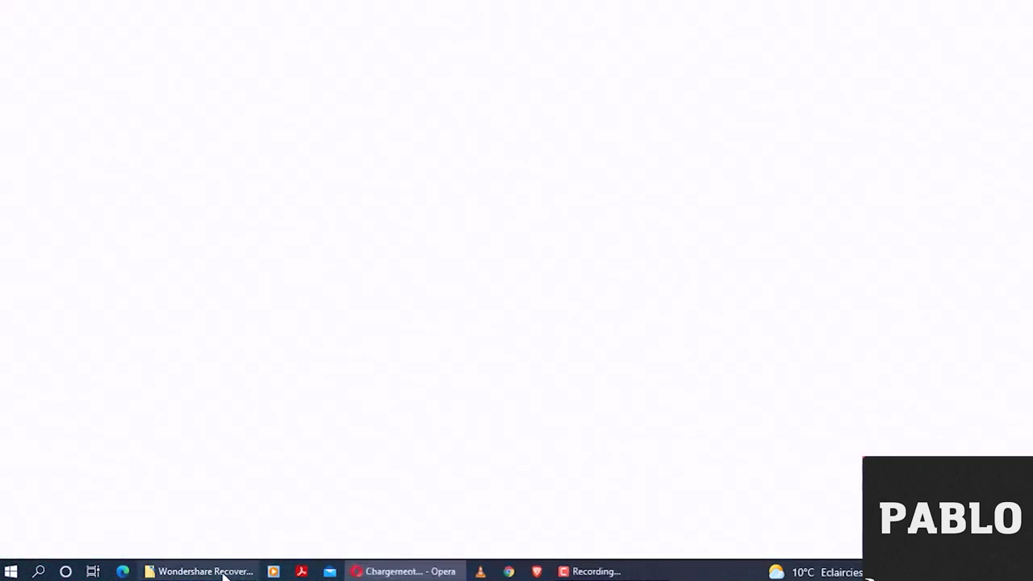
pyautogui.moveTo(231, 562)
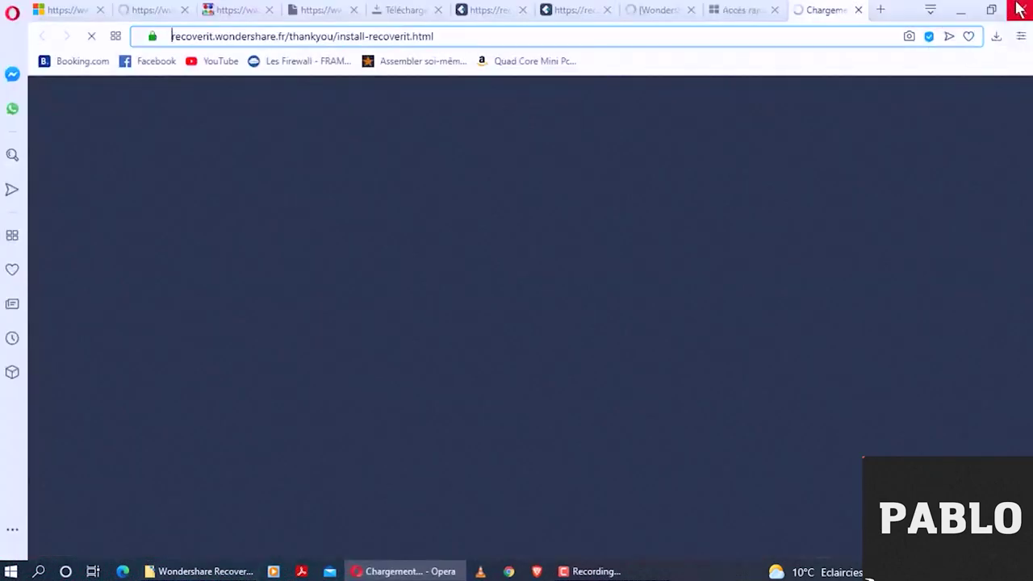
pyautogui.click(1021, 9)
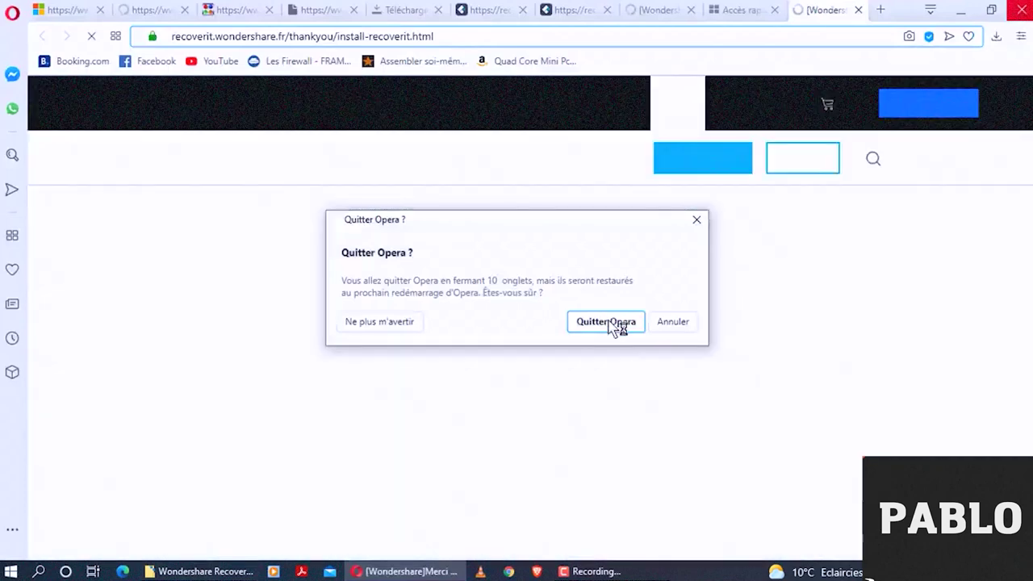
pyautogui.click(606, 321)
# Return to the Wondershare Recoverit Ultimate folder in File Explorer and copy recoverit.exe from its Solution subfolder.
pyautogui.click(234, 571)
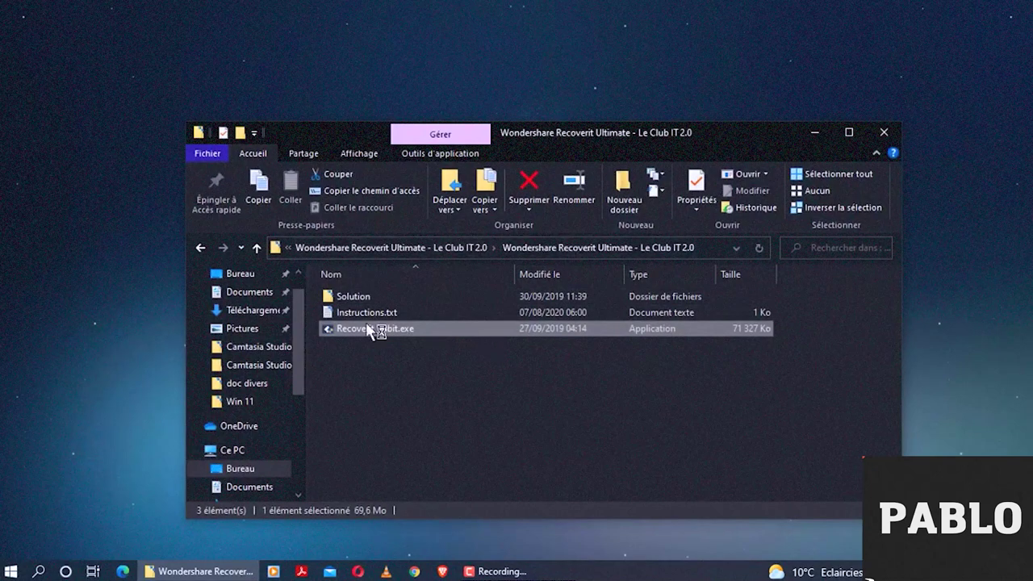
pyautogui.click(355, 295)
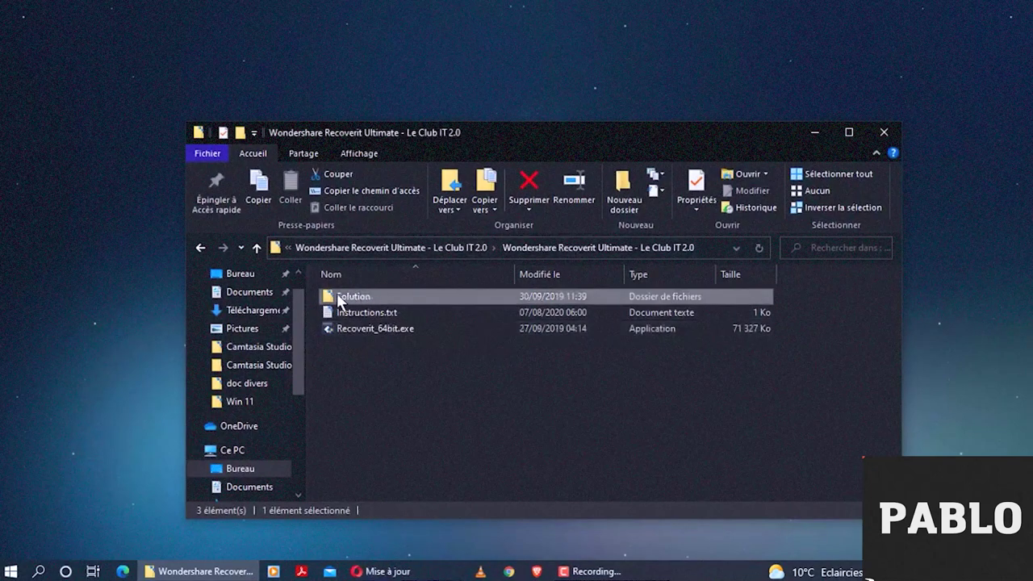
pyautogui.doubleClick(365, 298)
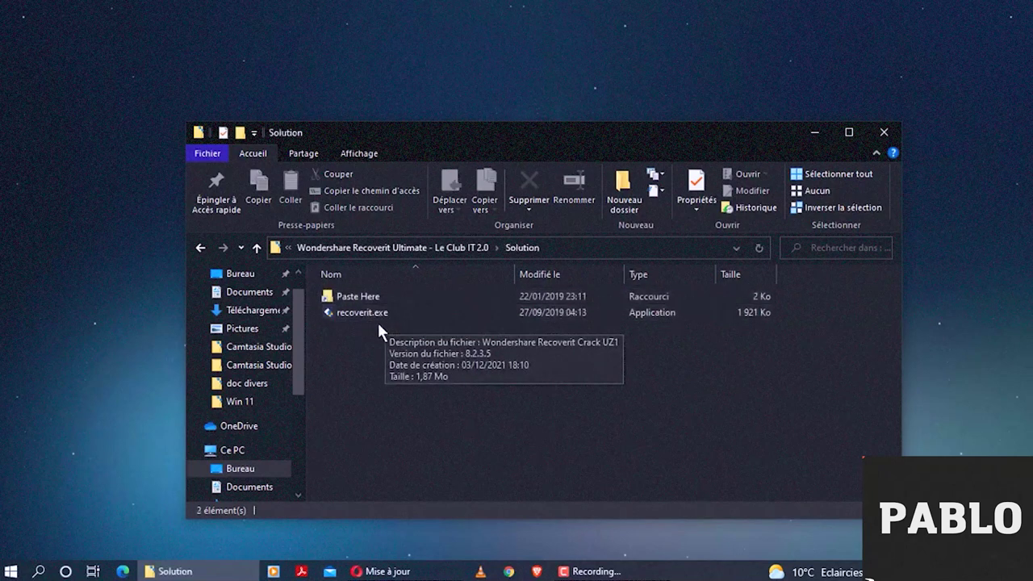
pyautogui.click(390, 310)
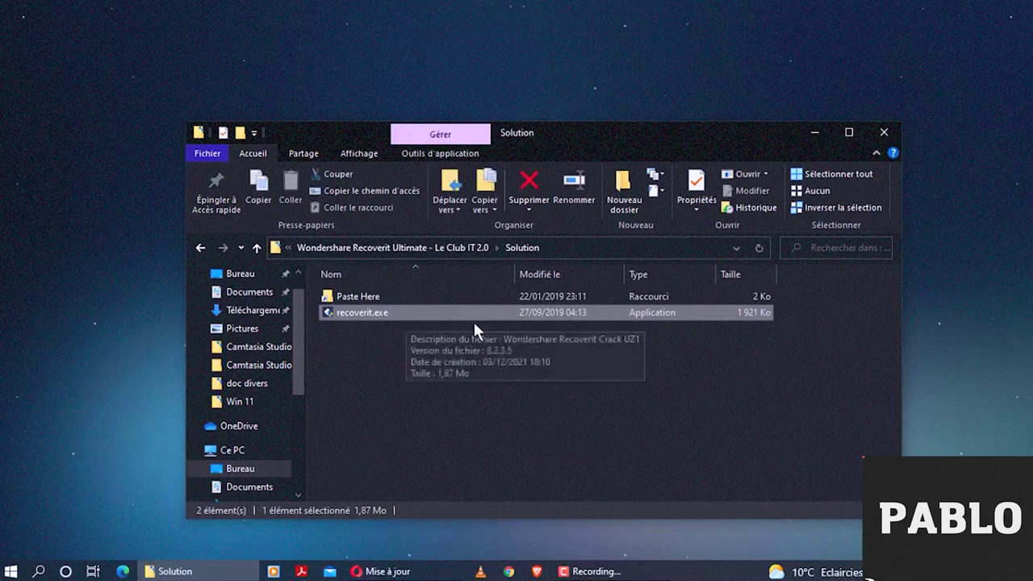
pyautogui.rightClick(414, 307)
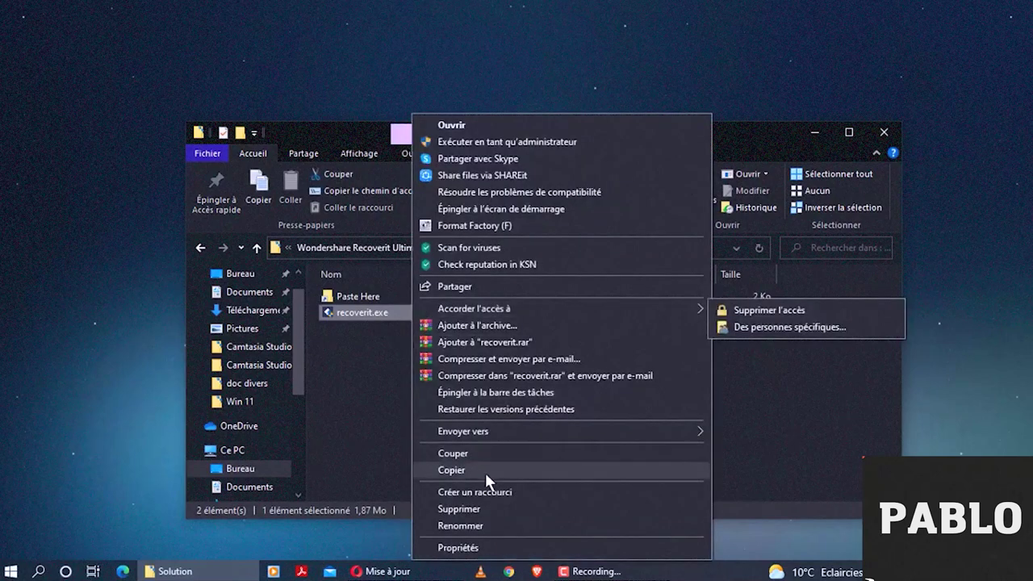
pyautogui.click(482, 468)
# Paste recoverit.exe into the folder behind the Paste Here shortcut, replacing the existing file with administrator rights.
pyautogui.click(363, 296)
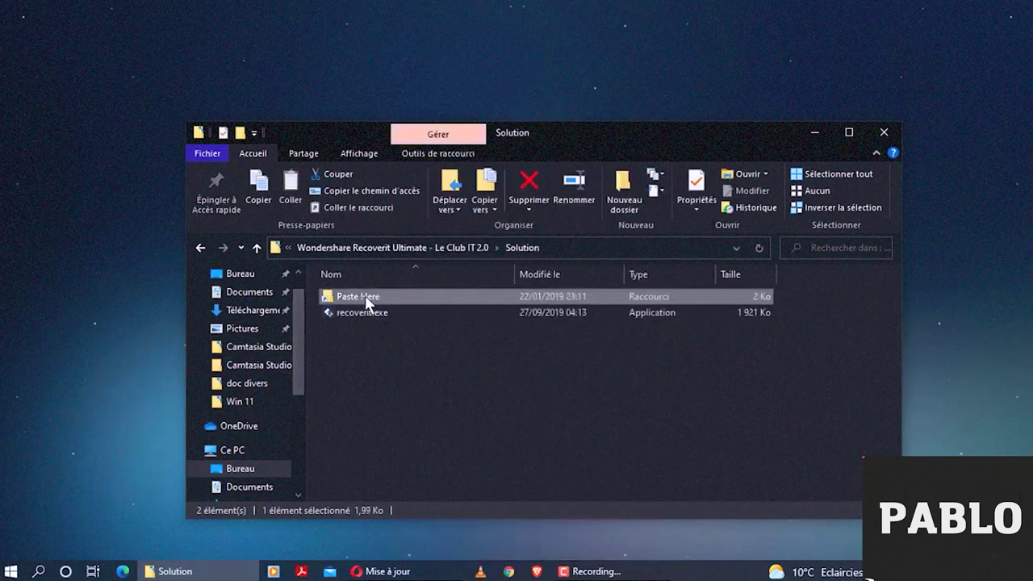
pyautogui.doubleClick(379, 296)
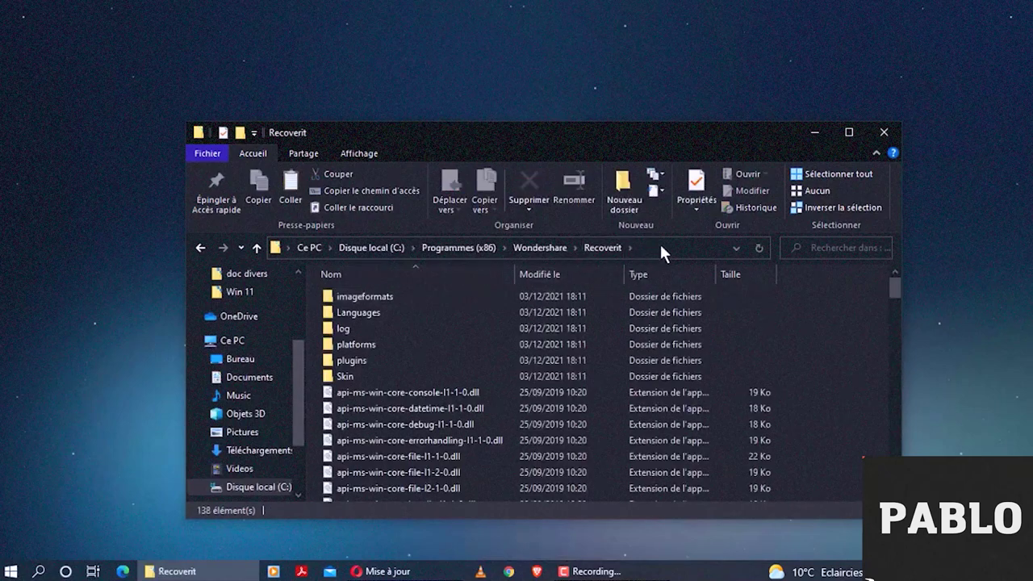
pyautogui.click(438, 246)
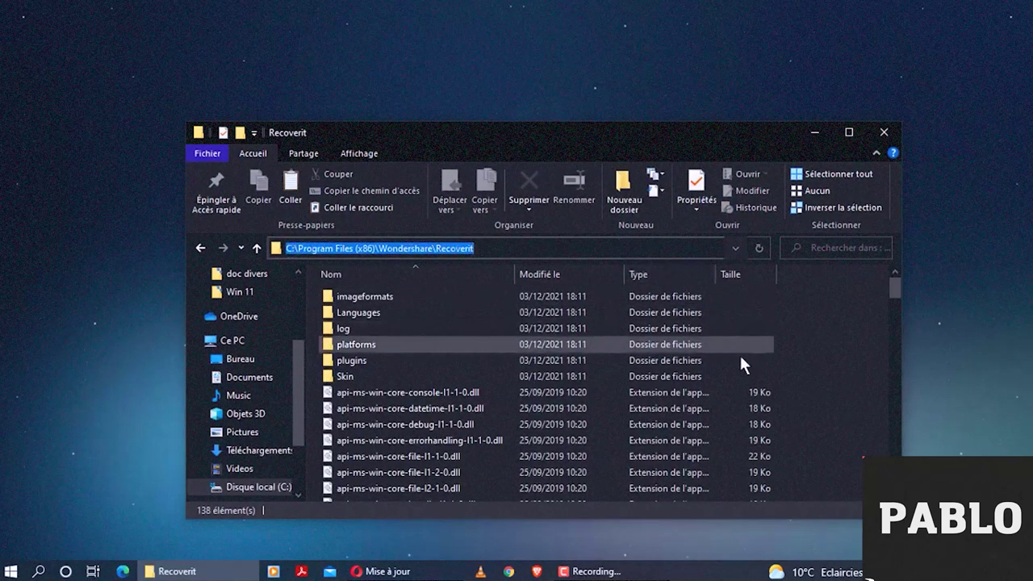
pyautogui.rightClick(802, 384)
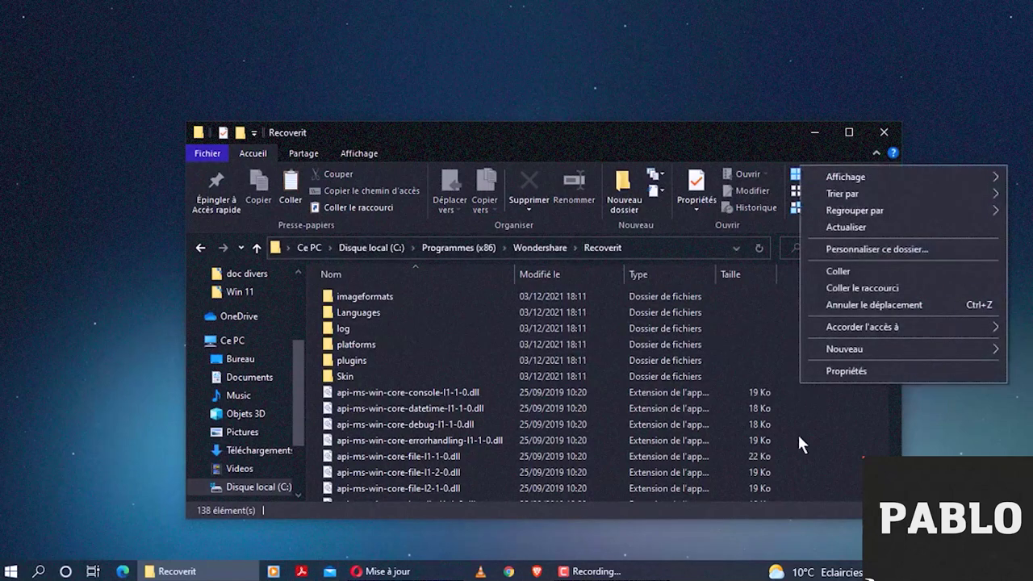
pyautogui.click(838, 272)
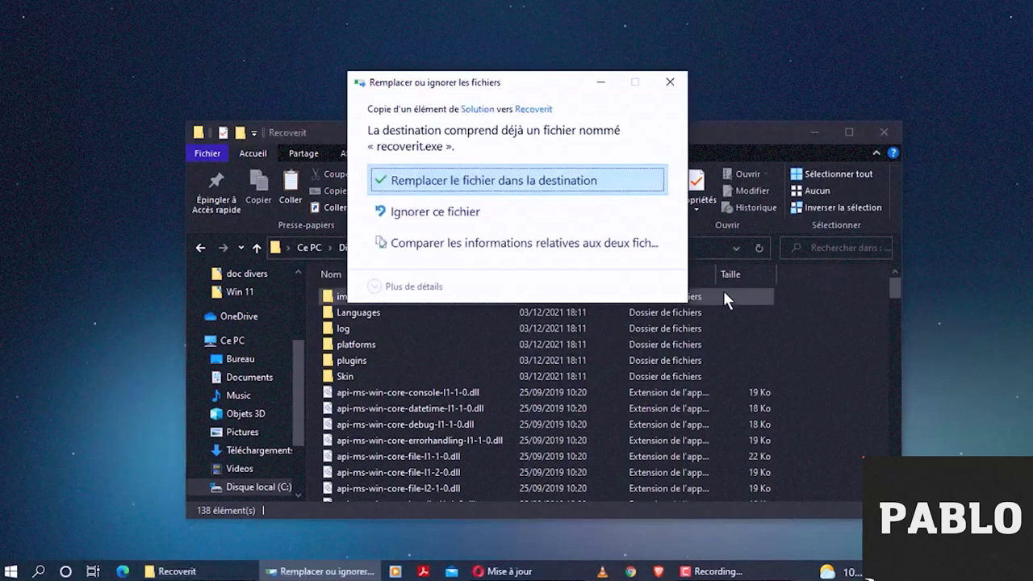
pyautogui.click(530, 191)
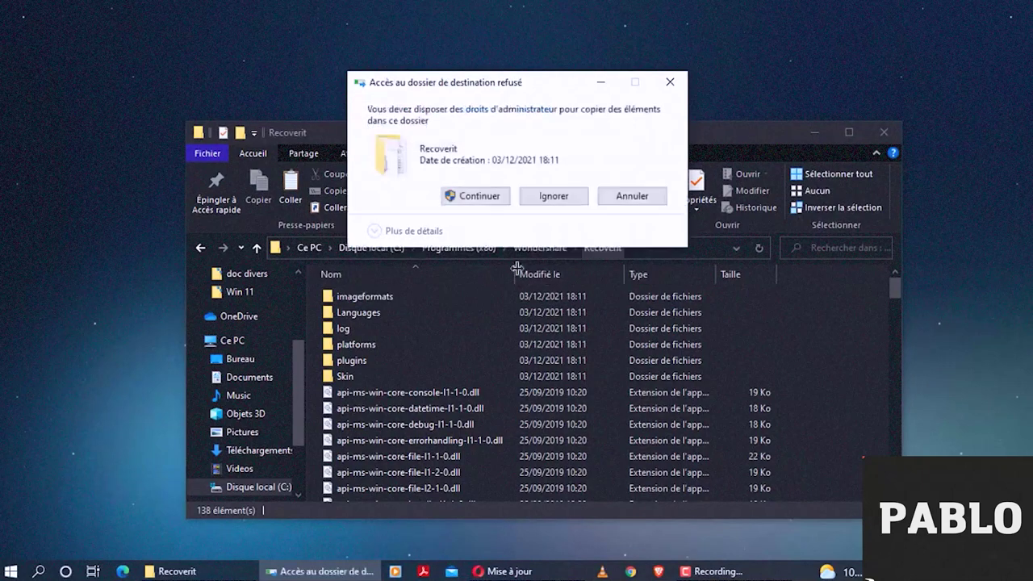
pyautogui.click(479, 196)
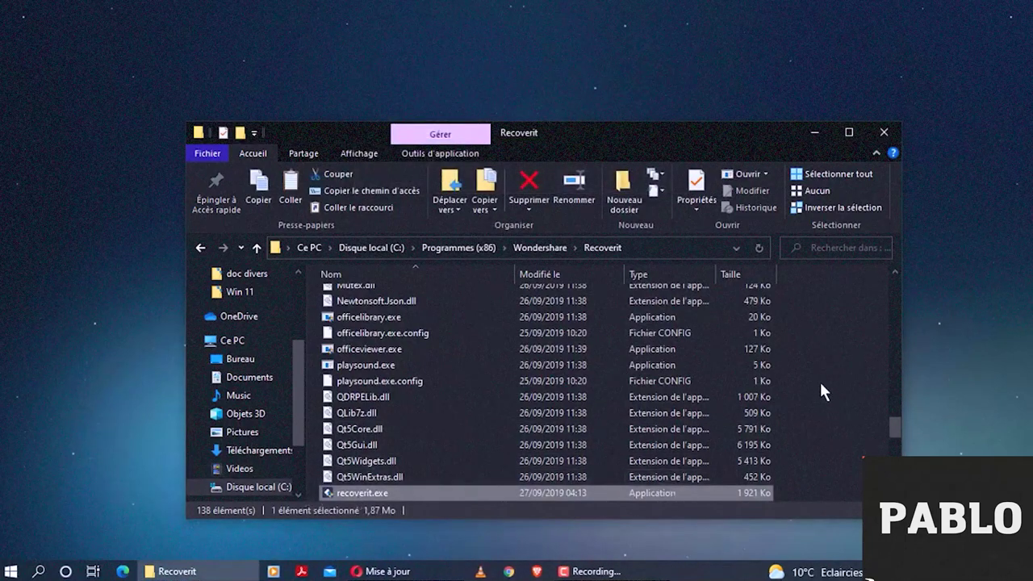
# Look through the Bureau folder for a Recoverit shortcut.
pyautogui.rightClick(363, 493)
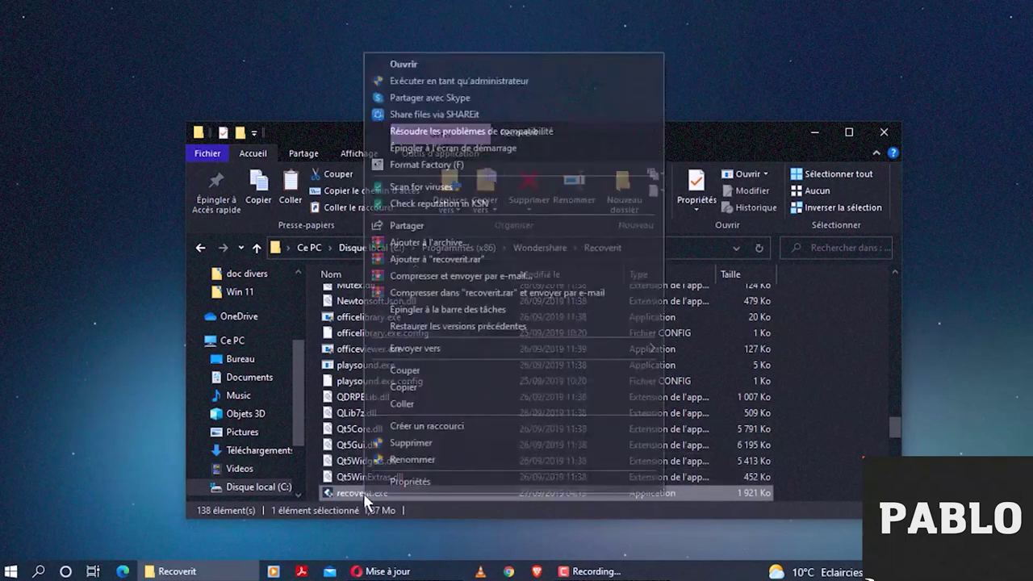
pyautogui.click(887, 359)
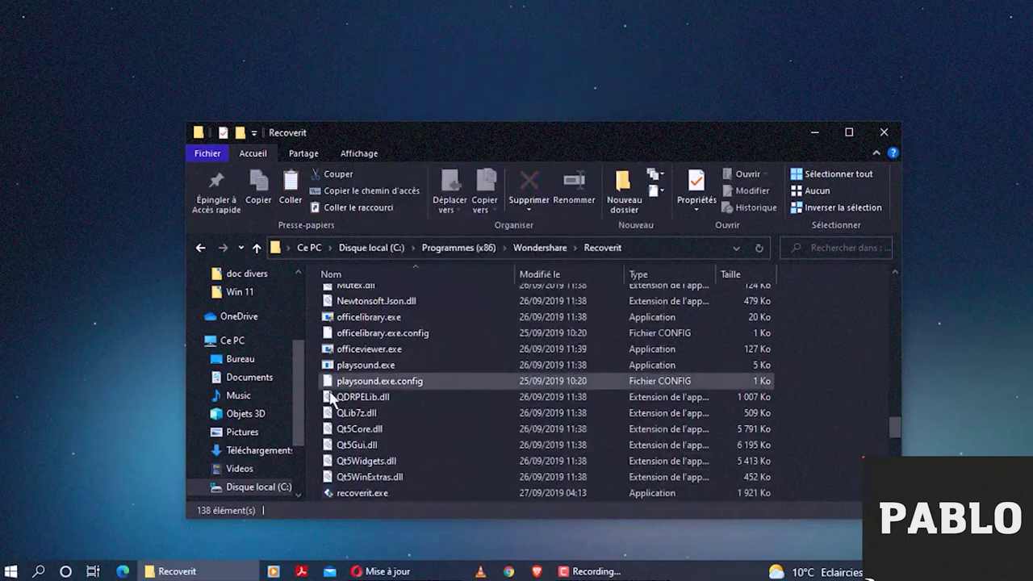
pyautogui.click(215, 363)
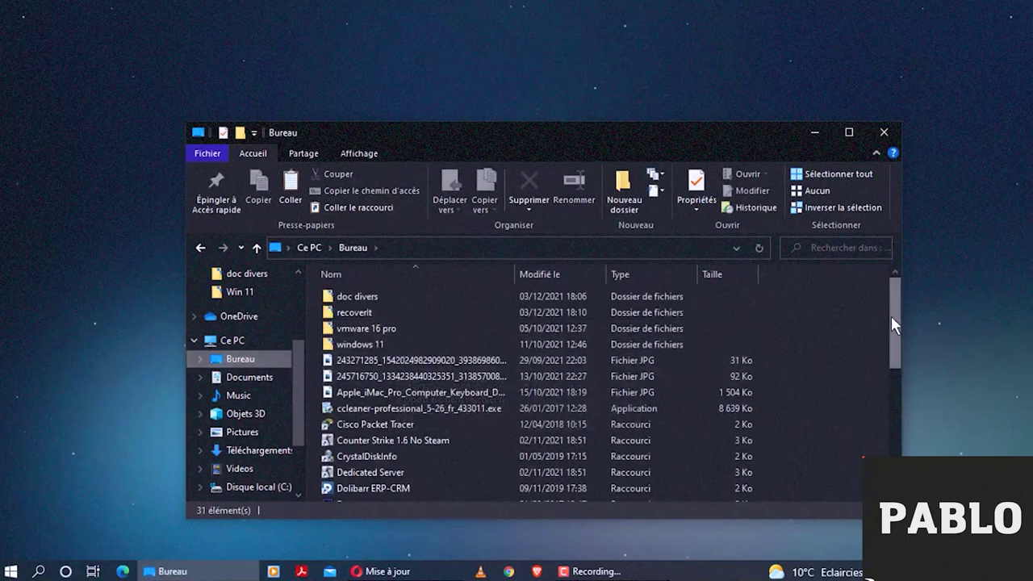
pyautogui.moveTo(894, 314); pyautogui.dragTo(904, 447)
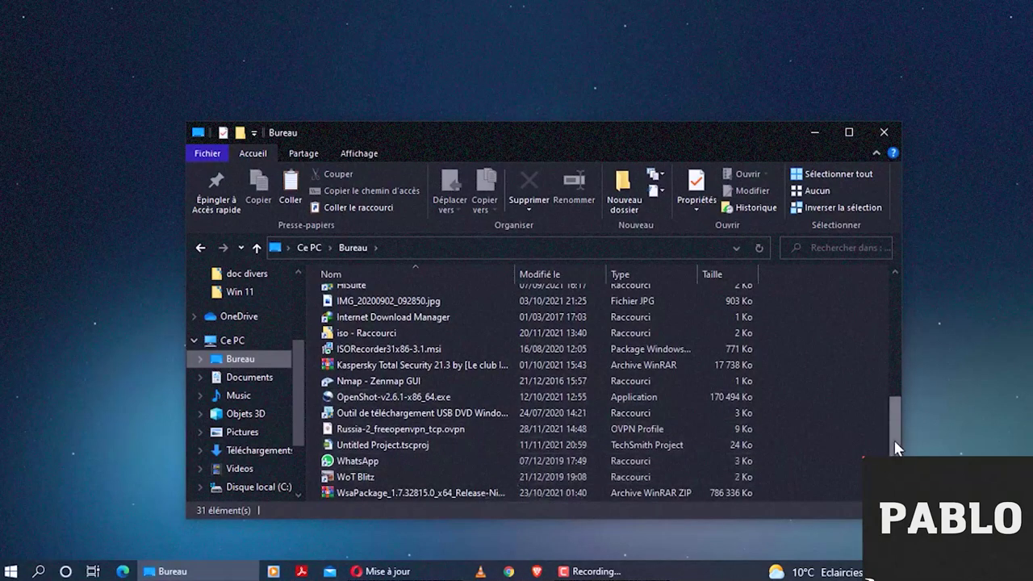
pyautogui.scroll(2, 890, 413)
pyautogui.moveTo(891, 407); pyautogui.dragTo(883, 313)
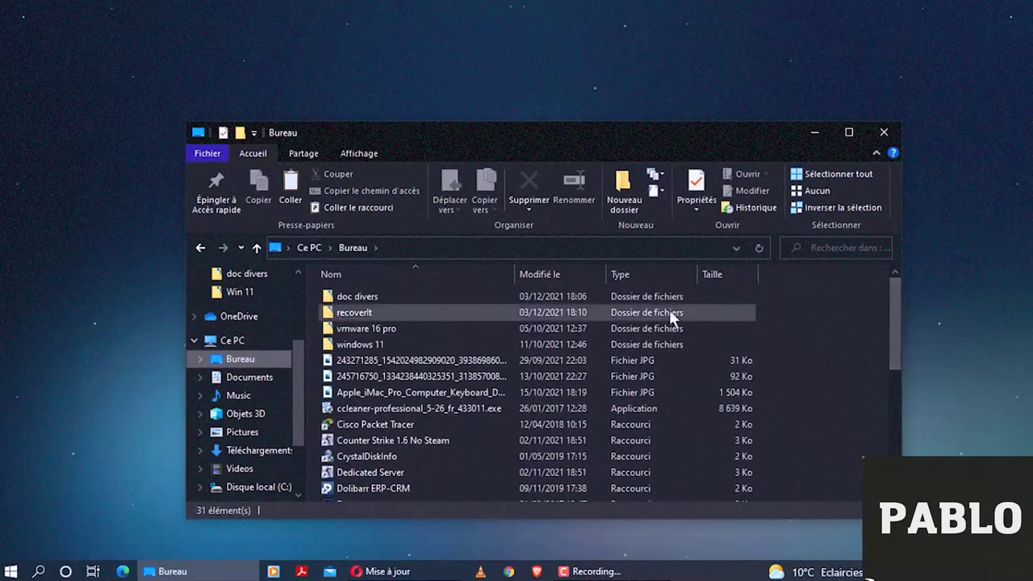
pyautogui.scroll(-2, 340, 312)
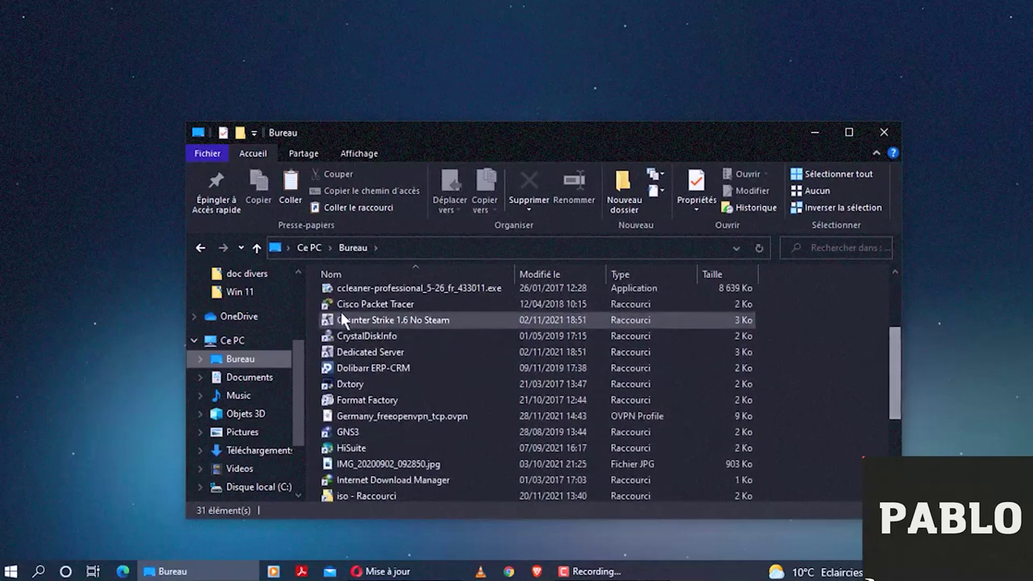
# Go back to the Recoverit program folder, sort it by type and create a desktop shortcut to recoverit.exe.
pyautogui.click(198, 248)
pyautogui.moveTo(898, 303); pyautogui.dragTo(921, 367)
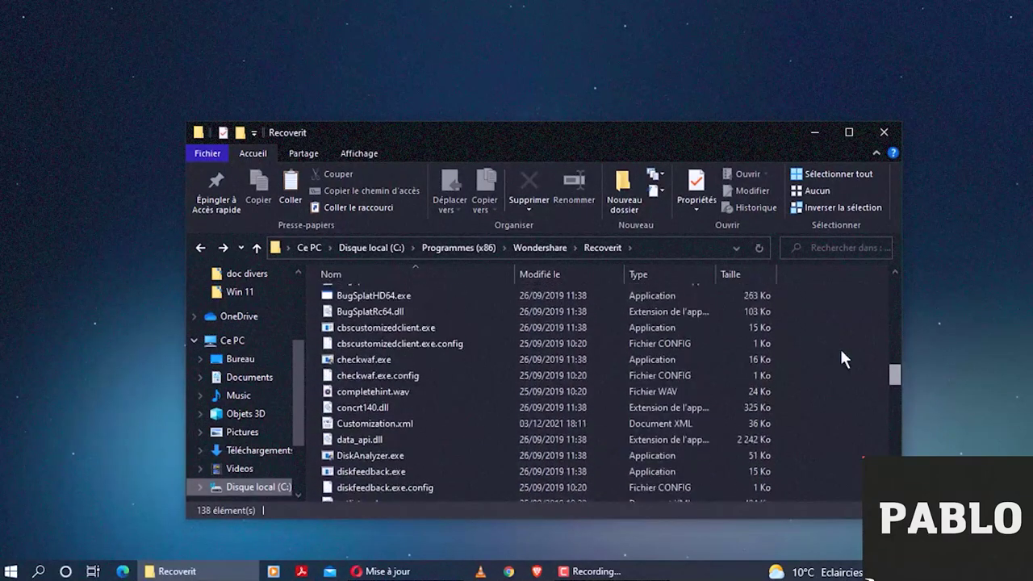
pyautogui.click(659, 275)
pyautogui.moveTo(894, 296); pyautogui.dragTo(896, 307)
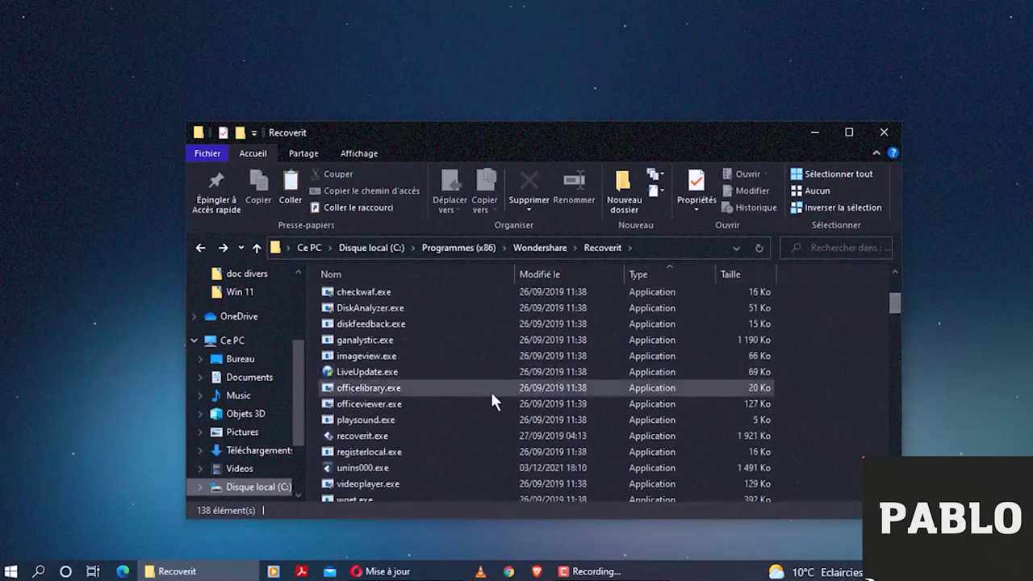
pyautogui.click(368, 437)
pyautogui.rightClick(394, 436)
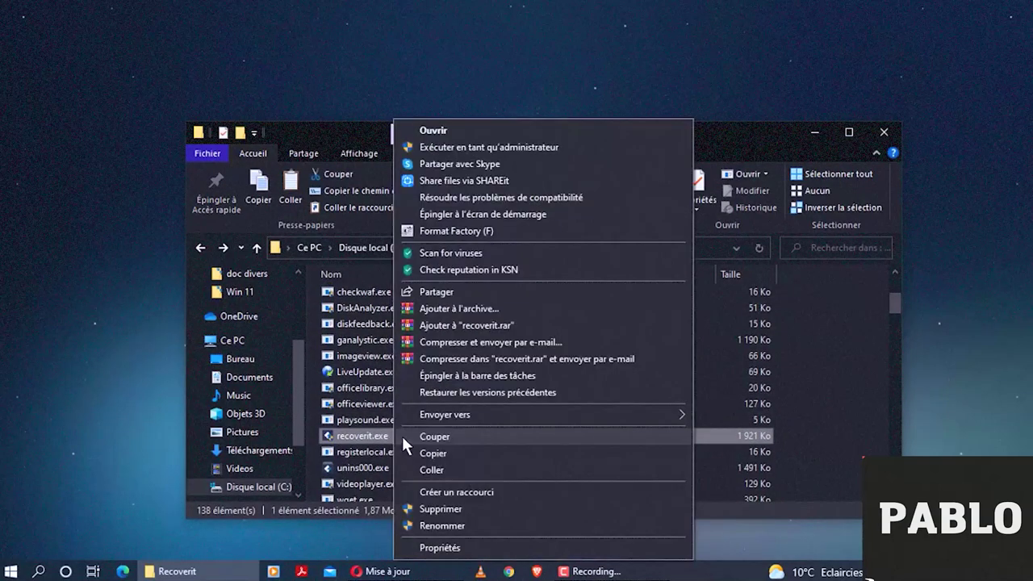
pyautogui.moveTo(485, 414)
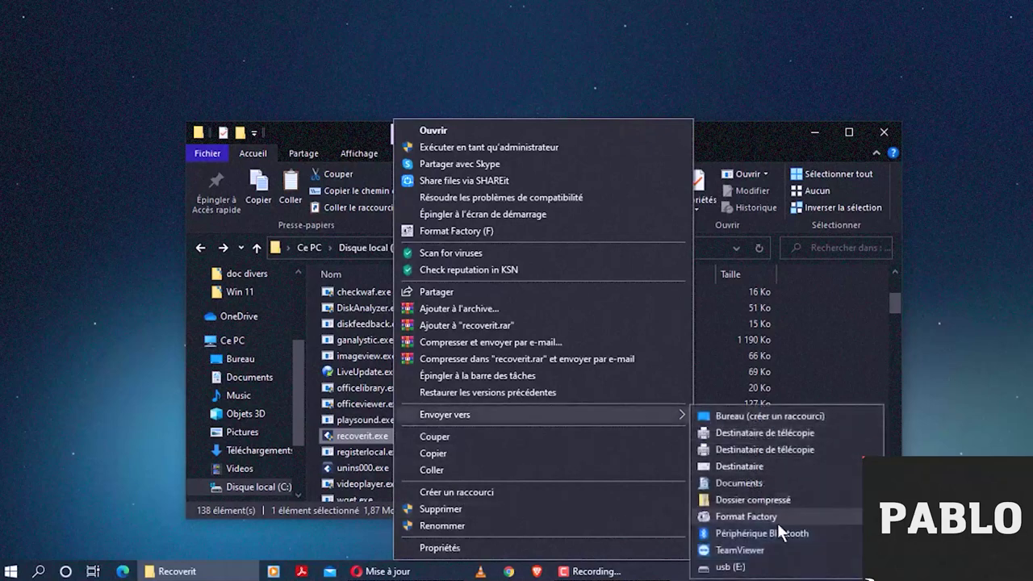
pyautogui.click(766, 416)
# Find the recoverit.exe - Raccourci shortcut in the Bureau folder and launch Recoverit from it.
pyautogui.click(240, 359)
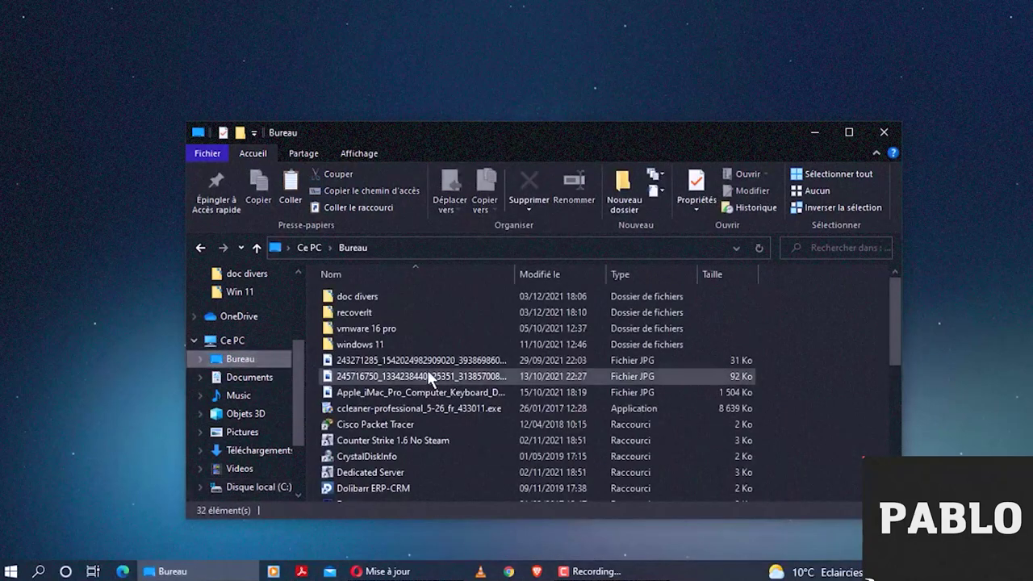
pyautogui.scroll(-1, 899, 334)
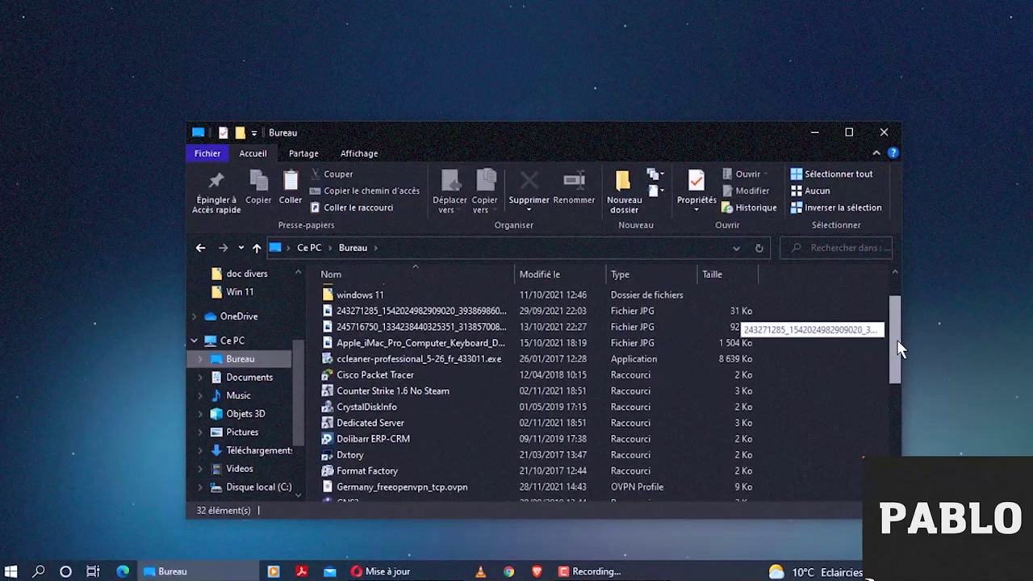
pyautogui.scroll(-1, 899, 340)
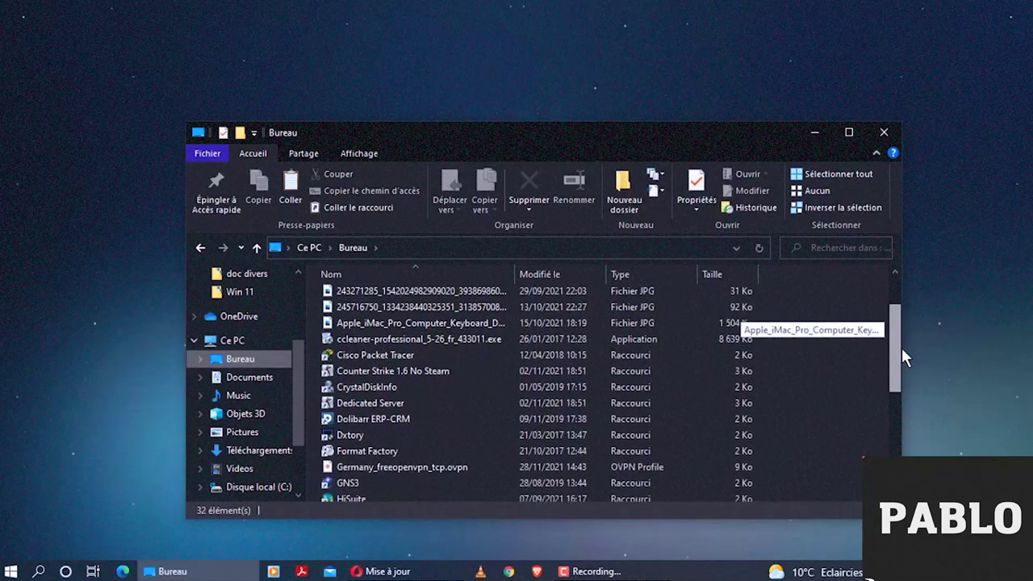
pyautogui.moveTo(904, 355); pyautogui.dragTo(906, 422)
pyautogui.click(384, 468)
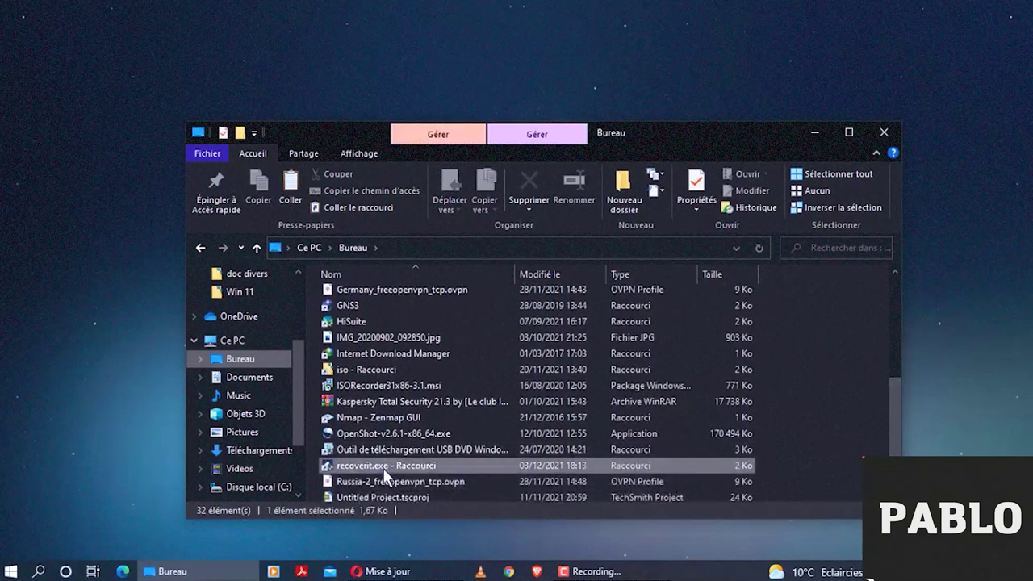
# Minimise the Bureau folder window and decline the Opera update.
pyautogui.click(813, 131)
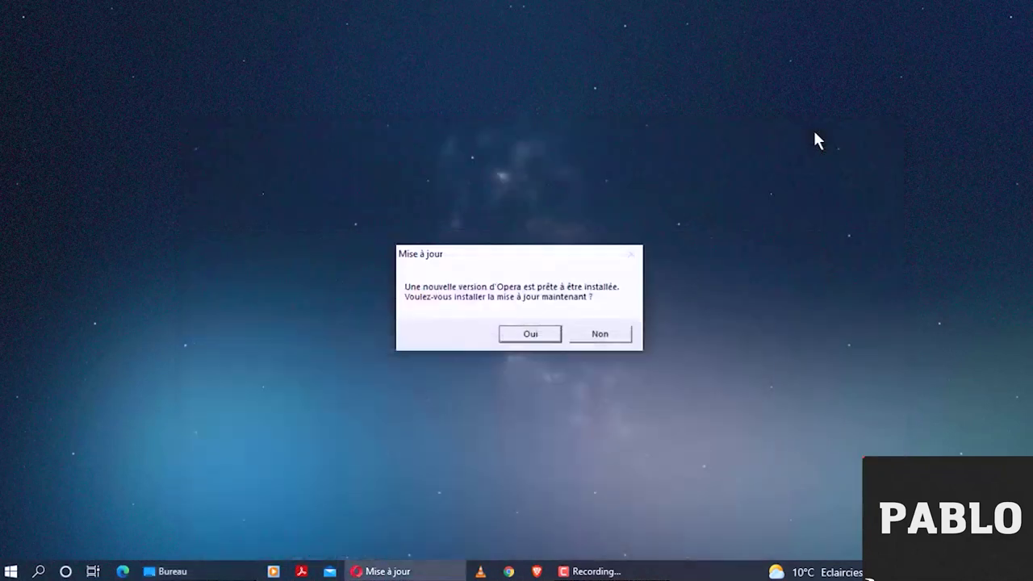
pyautogui.click(602, 334)
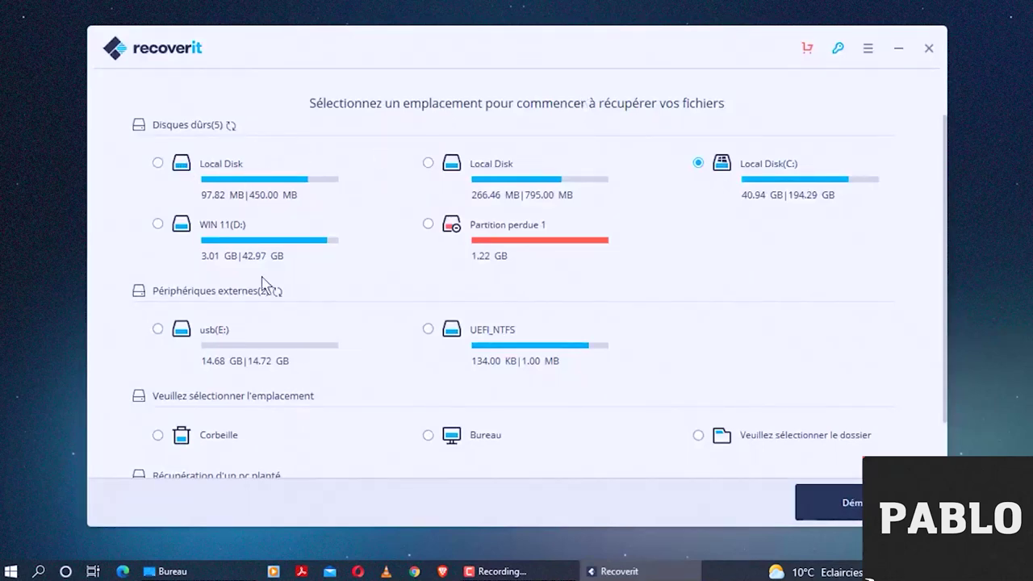
# Go through the recovery locations usb(E:), UEFI_NTFS, Corbeille and Bureau, and finish with Partition perdue 1 selected.
pyautogui.click(160, 326)
pyautogui.click(461, 326)
pyautogui.click(187, 437)
pyautogui.click(454, 439)
pyautogui.click(428, 330)
pyautogui.click(429, 225)
# View Recoverit's À propos information to check the edition and version, and close it.
pyautogui.click(868, 48)
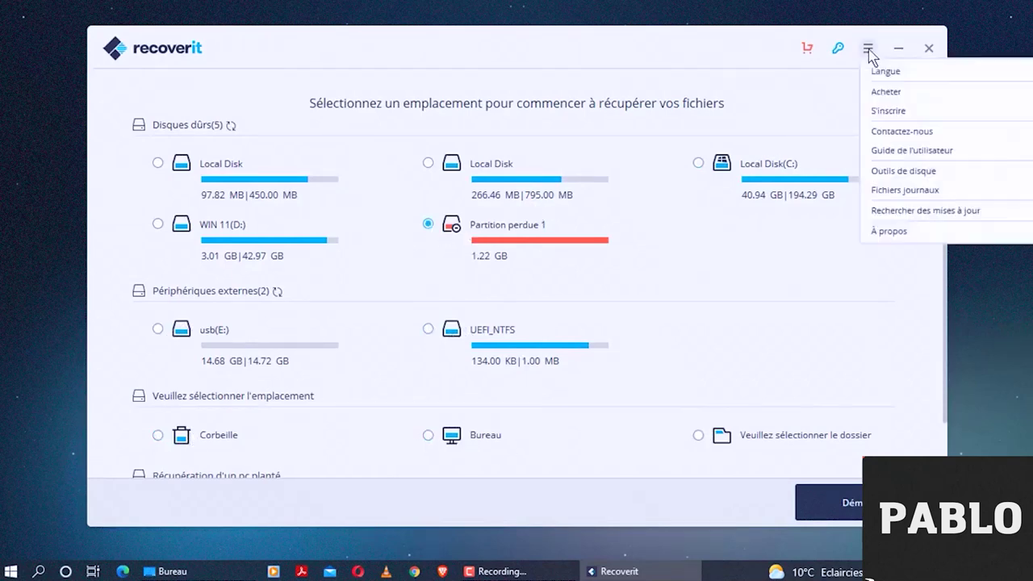
pyautogui.click(887, 231)
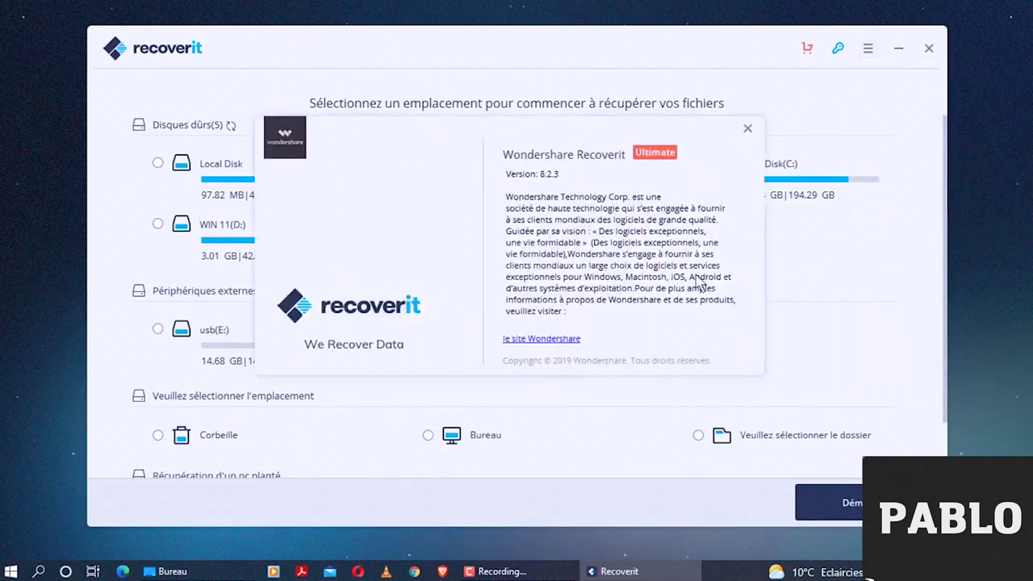
pyautogui.click(748, 128)
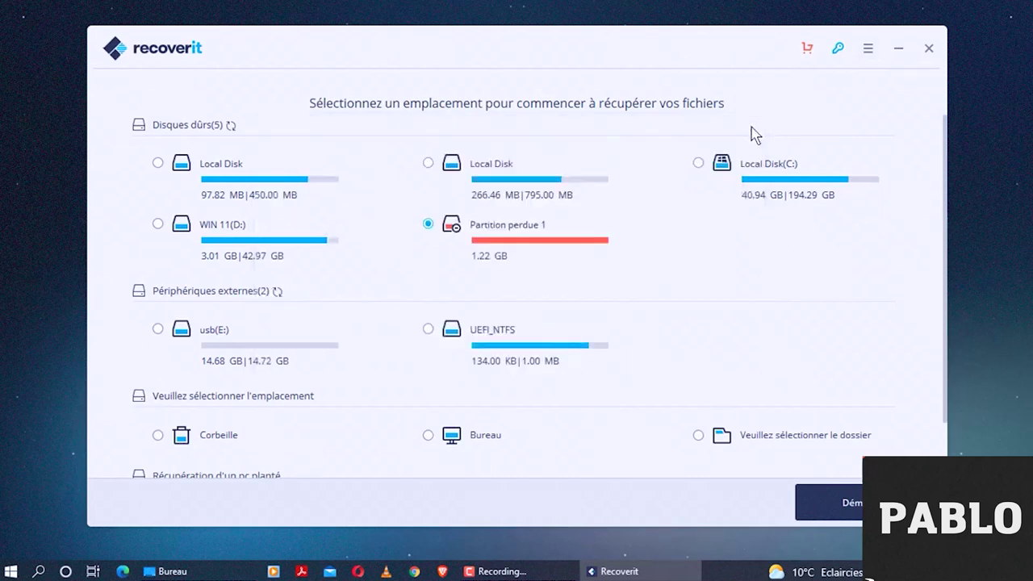